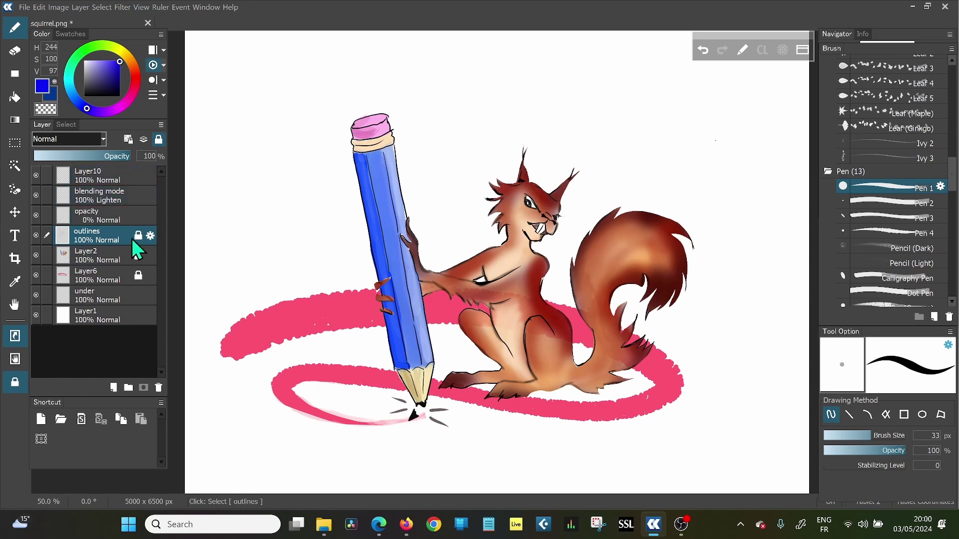
Step: Unlock the outlines layer, test a blue Pen stroke on it, then undo the stroke
left_click(159, 141)
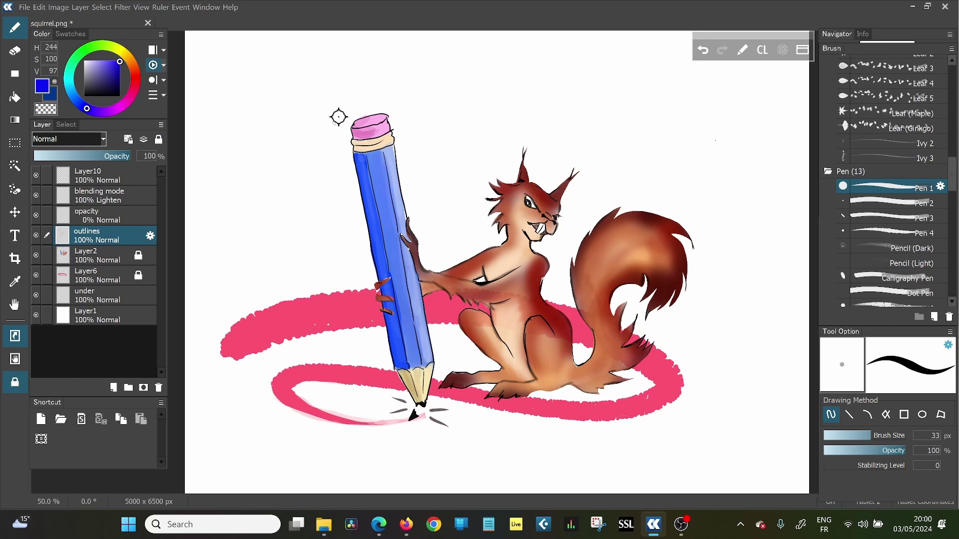
mouse_move(257, 101)
left_mouse_down()
mouse_move(248, 168)
mouse_move(290, 118)
mouse_move(318, 164)
left_mouse_up()
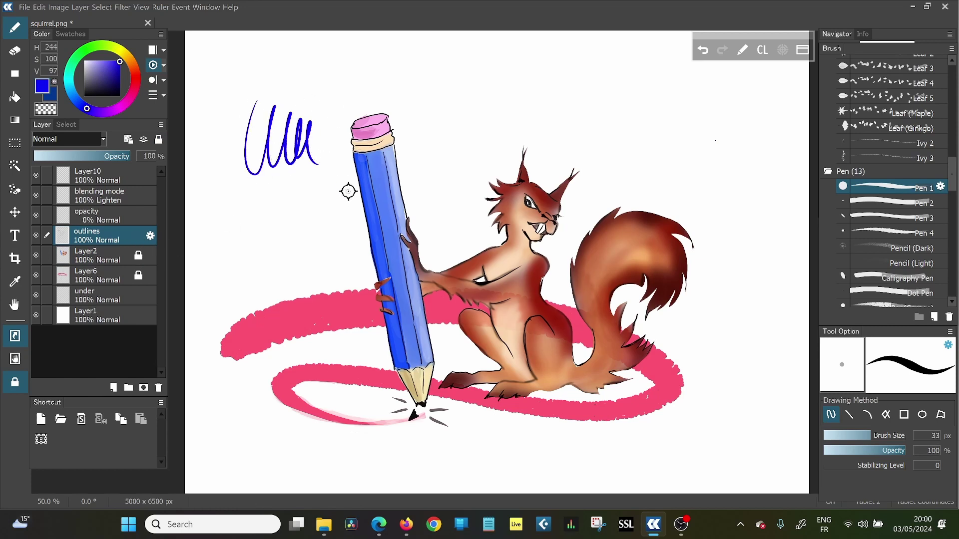
key("ctrl+z")
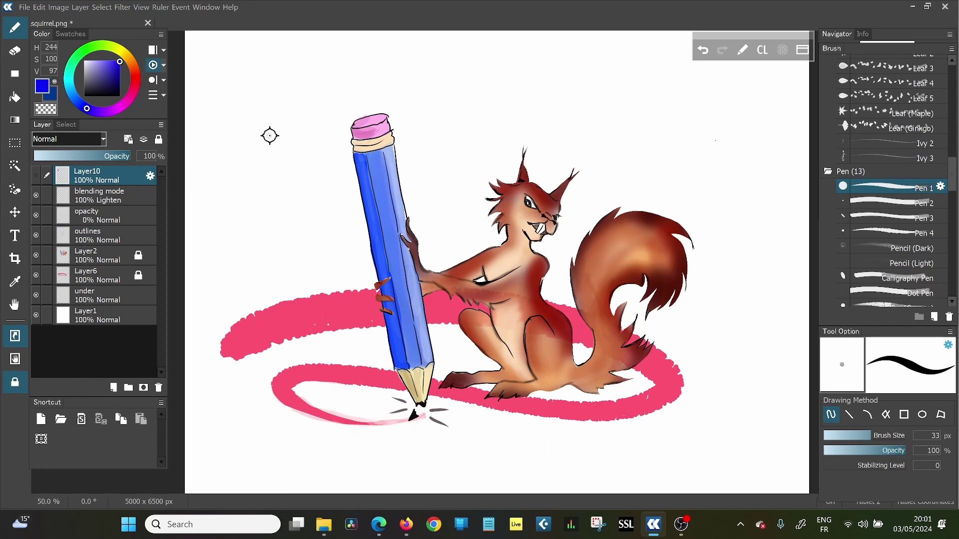
Step: Adjust the layer selection around Layer10 and paint a test scribble on Layer10
left_click(42, 235, "ctrl")
left_click(38, 189)
left_click(37, 178)
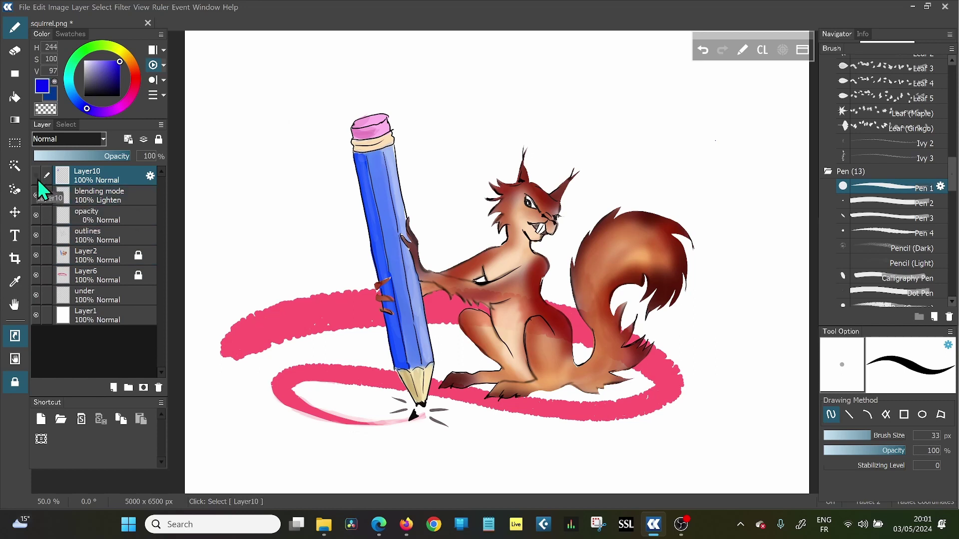
left_click_drag(255, 61, 314, 81)
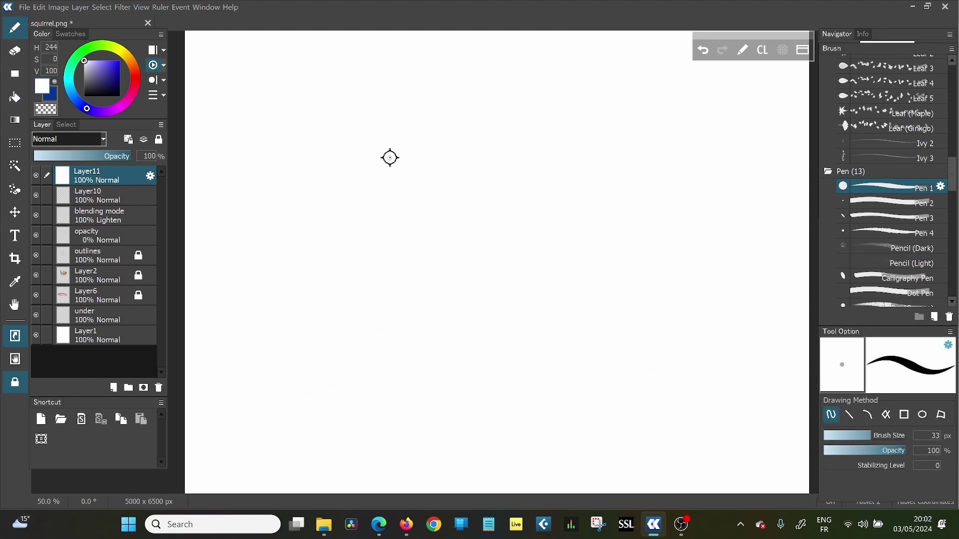
Step: Pick pure blue, drag Layer11 down to reveal the squirrel, and make Layer10 the only current layer
left_click(100, 196)
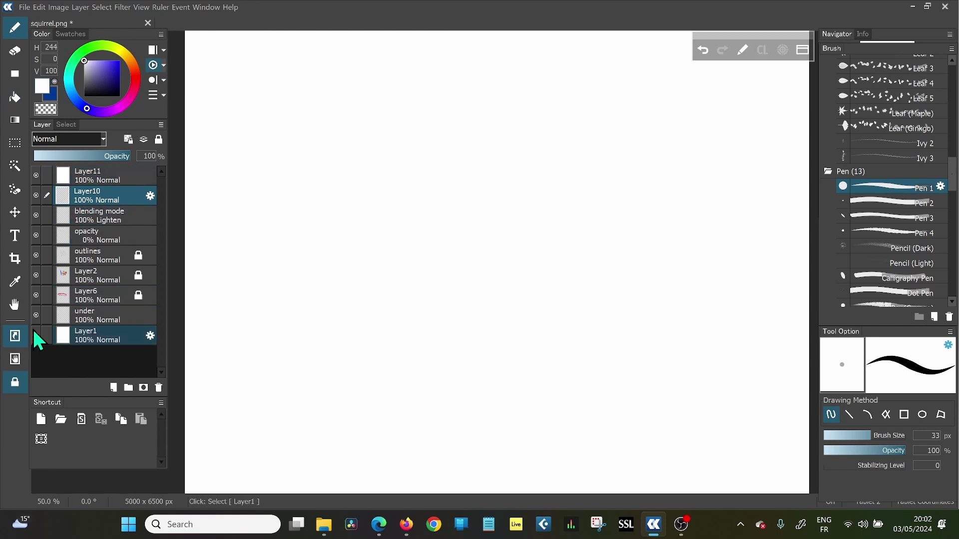
left_click(90, 316, "ctrl")
left_click(120, 60)
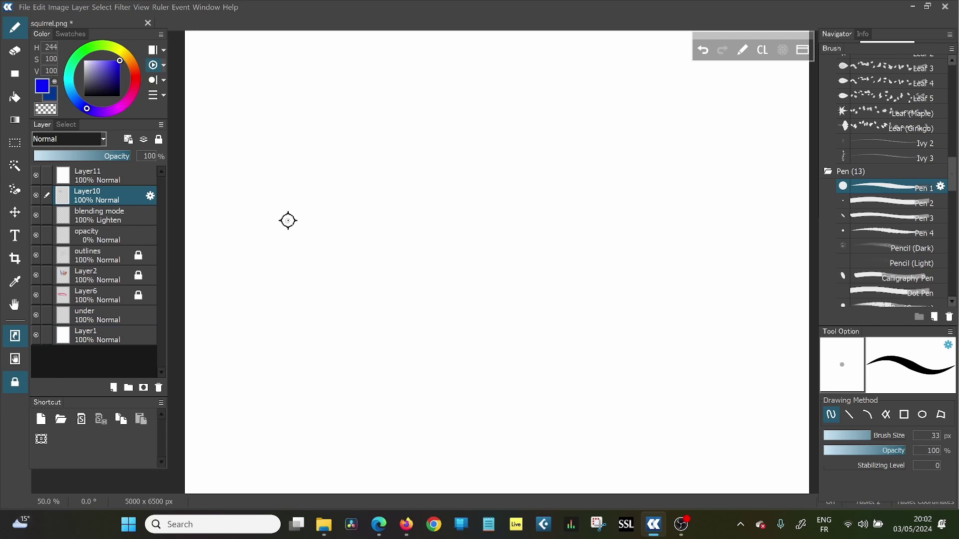
left_click(78, 176, "ctrl")
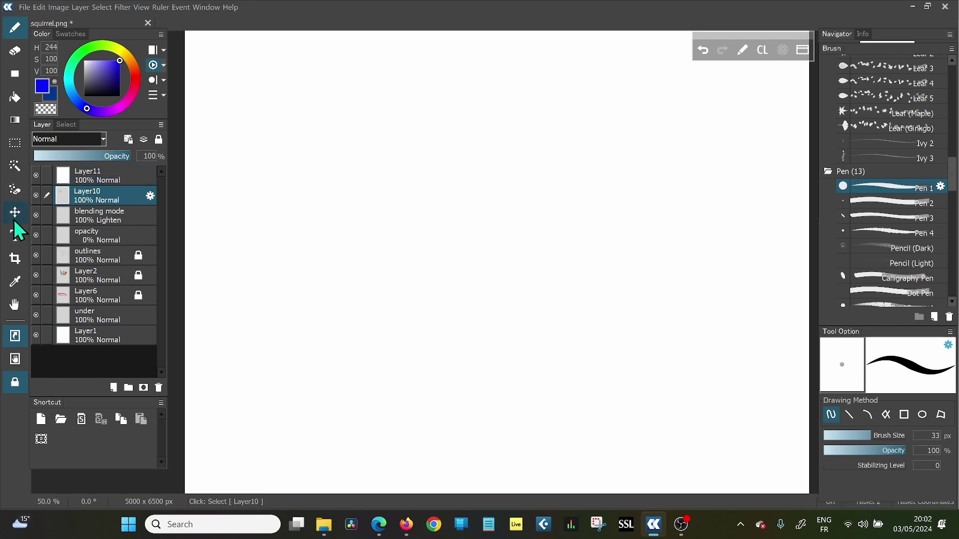
left_click_drag(36, 176, 39, 194)
left_click(36, 195)
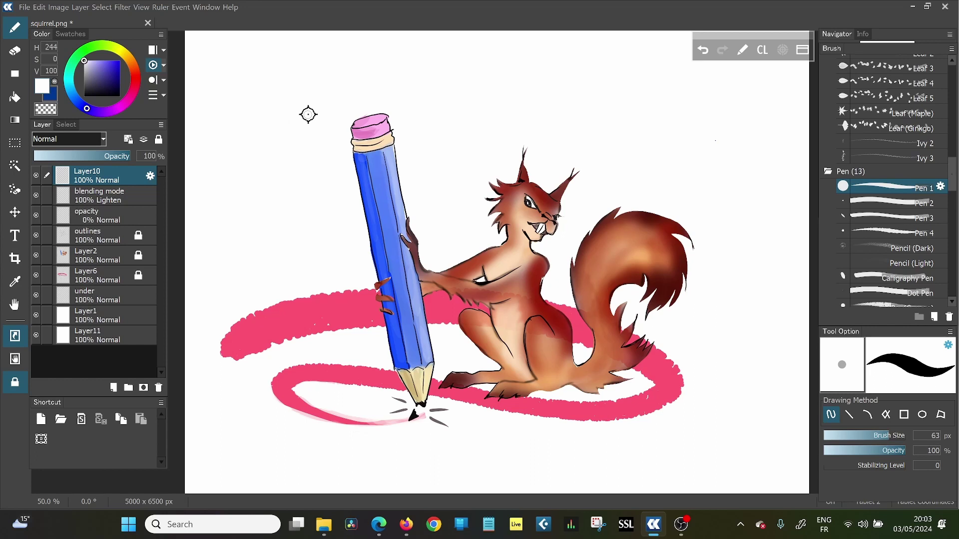
Step: Choose a purple painting colour, test a stroke with it, and undo the stroke
left_click_drag(87, 66, 110, 63)
mouse_move(269, 60)
left_mouse_down()
mouse_move(275, 103)
mouse_move(295, 87)
mouse_move(315, 90)
mouse_move(363, 68)
left_mouse_up()
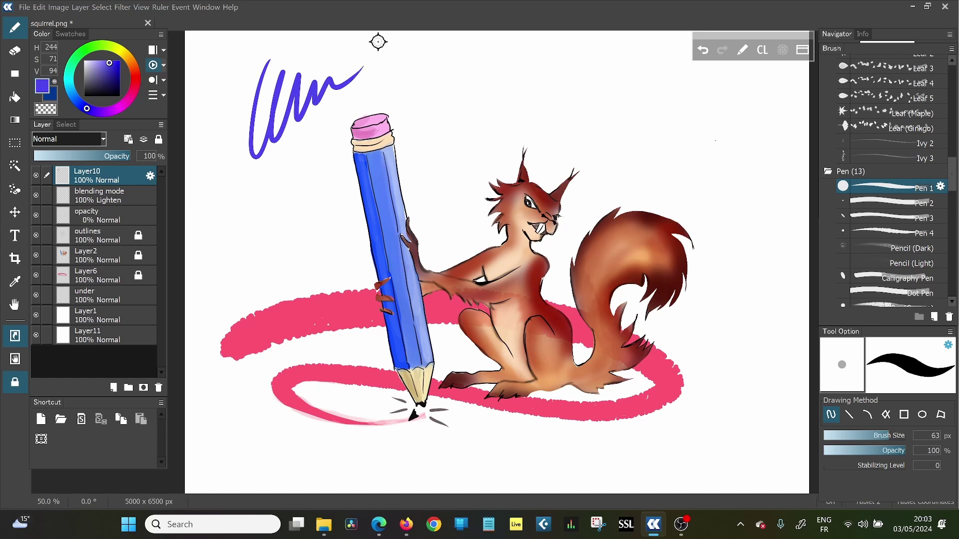
key("ctrl+z")
Step: Switch to the Eraser (Hard) brush, then return to the Pen brush and test a scribble
left_click_drag(952, 172, 953, 82)
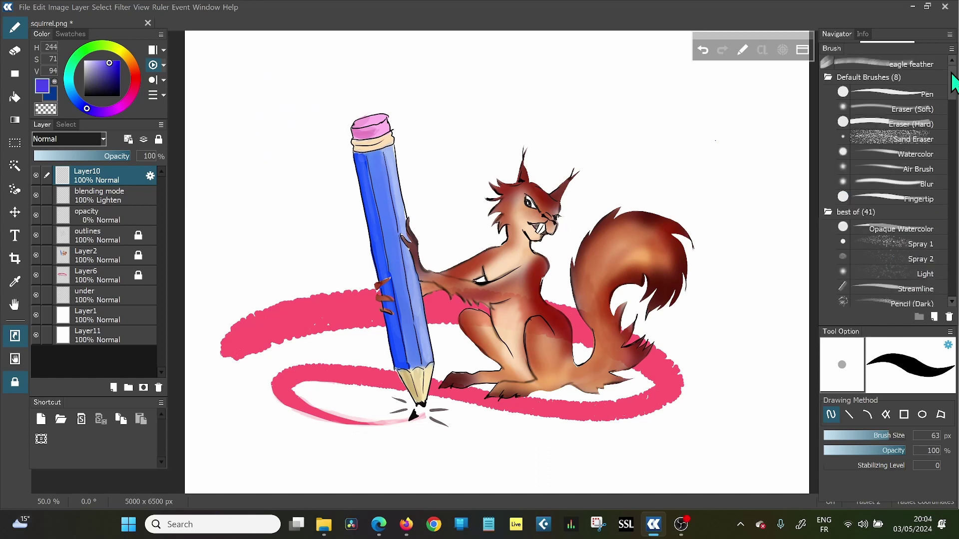
left_click(856, 123)
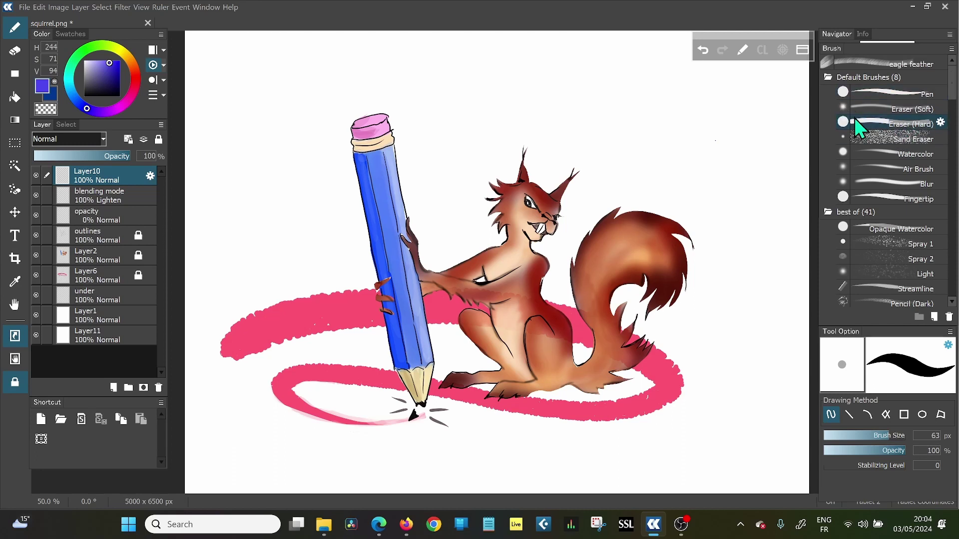
left_click(907, 124)
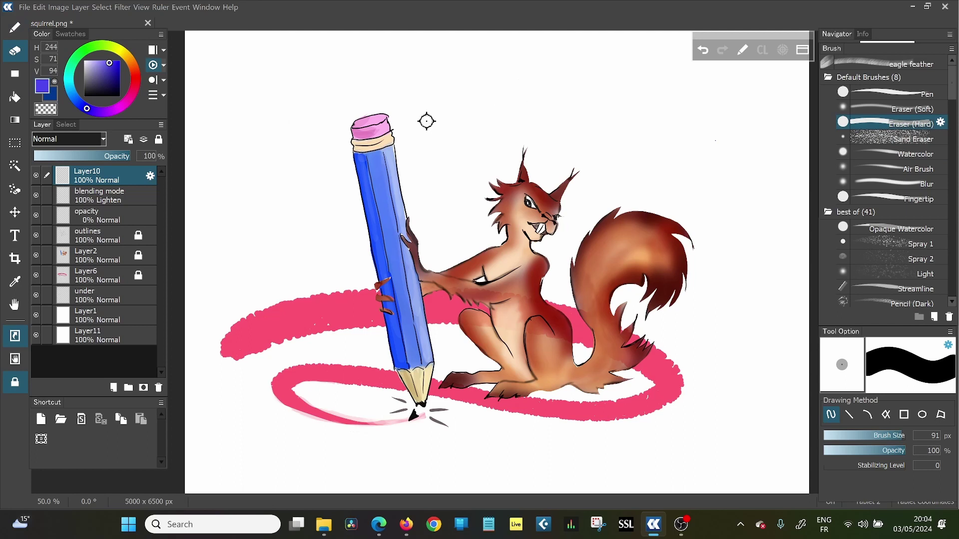
left_click_drag(737, 47, 688, 48)
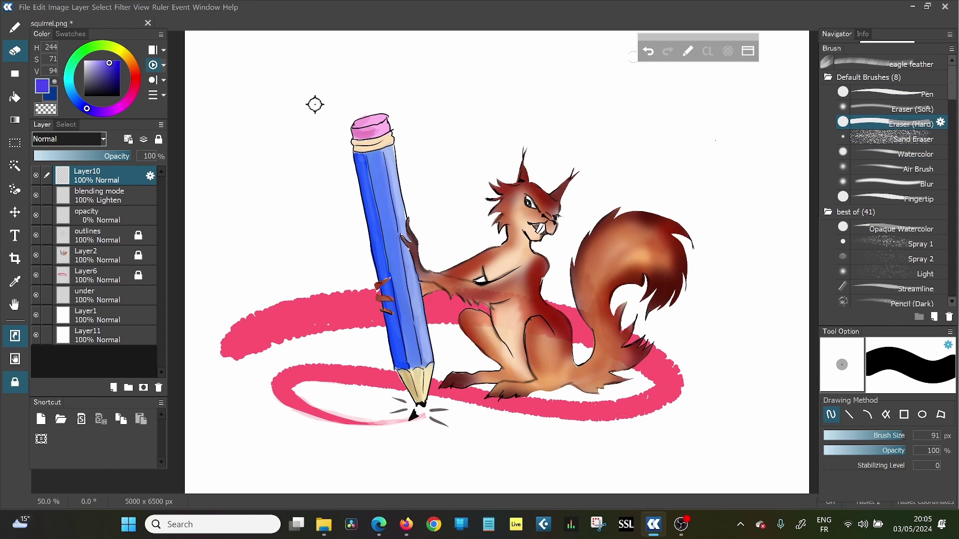
left_click(879, 94)
mouse_move(273, 118)
left_mouse_down()
mouse_move(327, 67)
mouse_move(362, 68)
left_mouse_up()
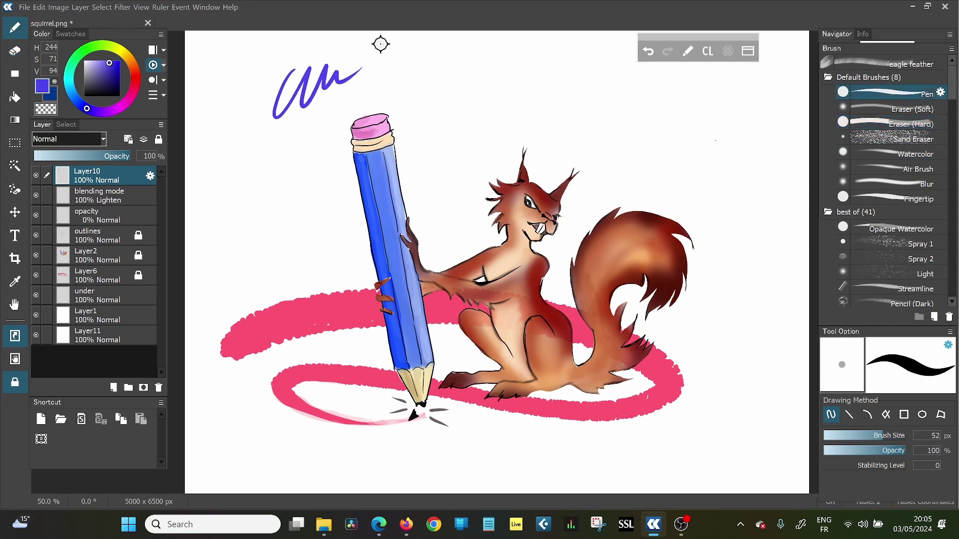
Step: Undo the last scribble, paint a Pen zigzag on the red layer, and test-spray with Spray 1
key("ctrl+z")
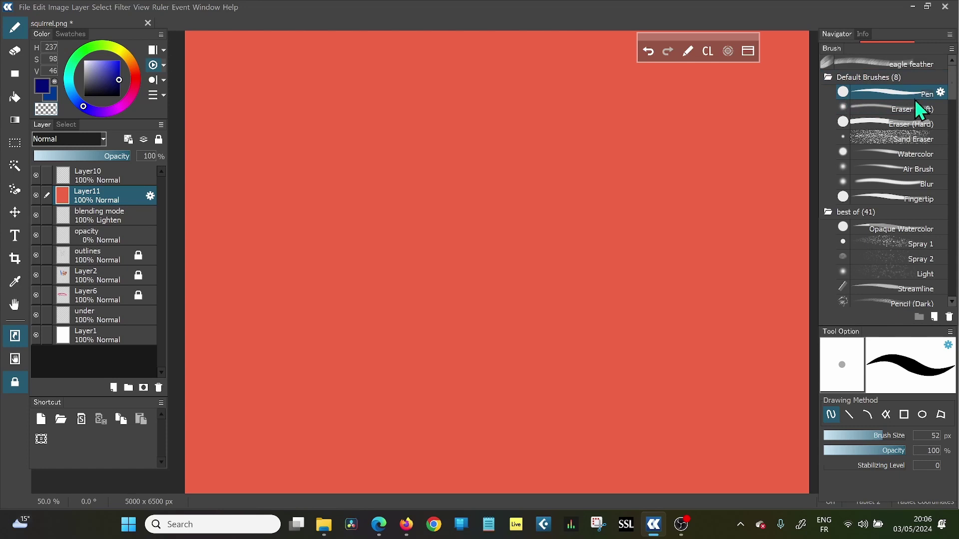
mouse_move(339, 103)
left_mouse_down()
mouse_move(291, 205)
mouse_move(346, 141)
mouse_move(366, 136)
mouse_move(350, 246)
mouse_move(416, 169)
mouse_move(420, 215)
mouse_move(446, 271)
mouse_move(490, 197)
mouse_move(506, 246)
mouse_move(528, 254)
mouse_move(547, 230)
mouse_move(596, 249)
mouse_move(598, 221)
left_mouse_up()
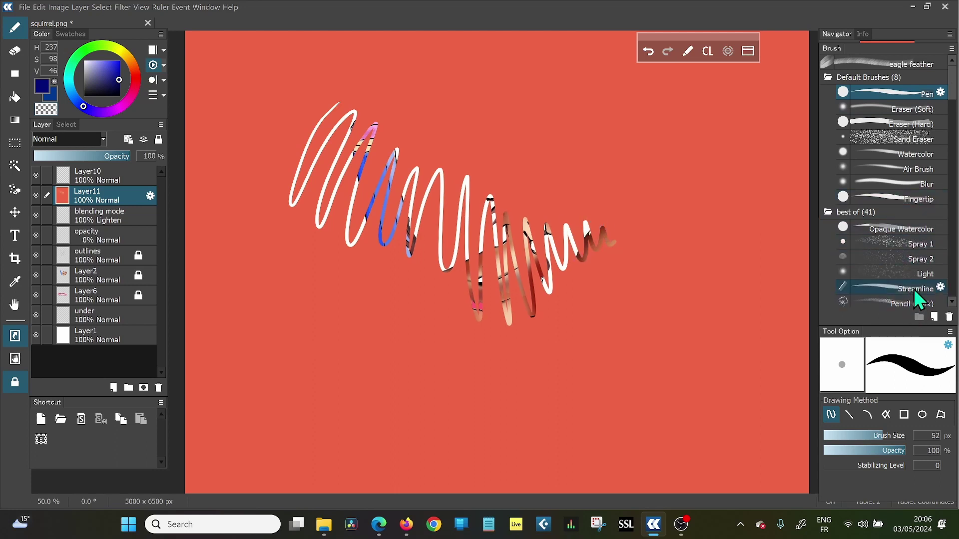
left_click(919, 244)
mouse_move(467, 183)
left_mouse_down()
mouse_move(502, 203)
mouse_move(530, 174)
mouse_move(550, 189)
left_mouse_up()
Step: Enlarge Spray 1 to 106 px and spray dark blue strokes across the upper canvas
left_click_drag(856, 438, 897, 436)
left_click_drag(543, 93, 514, 152)
mouse_move(510, 187)
left_mouse_down()
mouse_move(579, 229)
mouse_move(598, 216)
mouse_move(537, 243)
mouse_move(467, 304)
mouse_move(416, 302)
mouse_move(398, 289)
left_mouse_up()
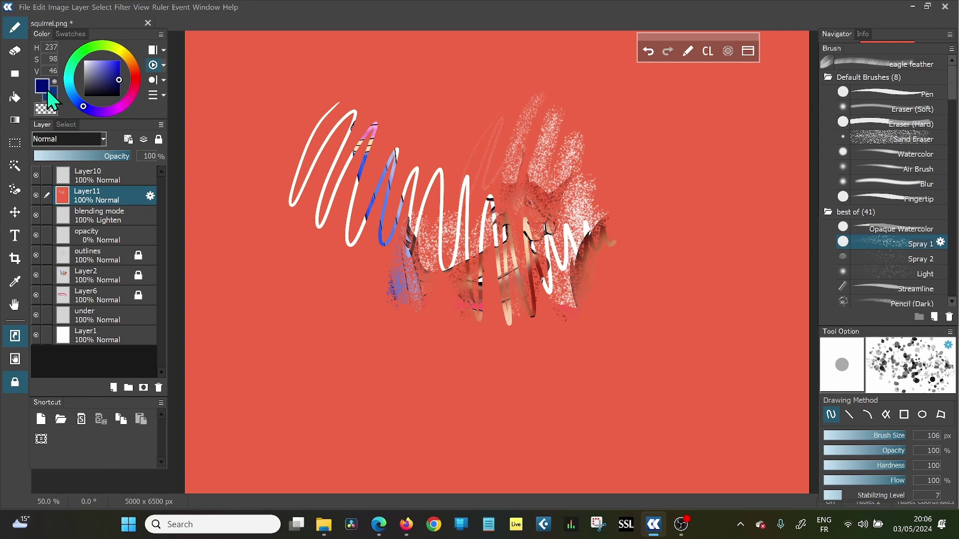
mouse_move(268, 71)
left_mouse_down()
mouse_move(272, 183)
mouse_move(289, 135)
mouse_move(359, 80)
mouse_move(391, 85)
mouse_move(419, 133)
mouse_move(458, 155)
mouse_move(493, 115)
mouse_move(520, 105)
mouse_move(556, 150)
mouse_move(585, 119)
mouse_move(610, 146)
mouse_move(589, 144)
left_mouse_up()
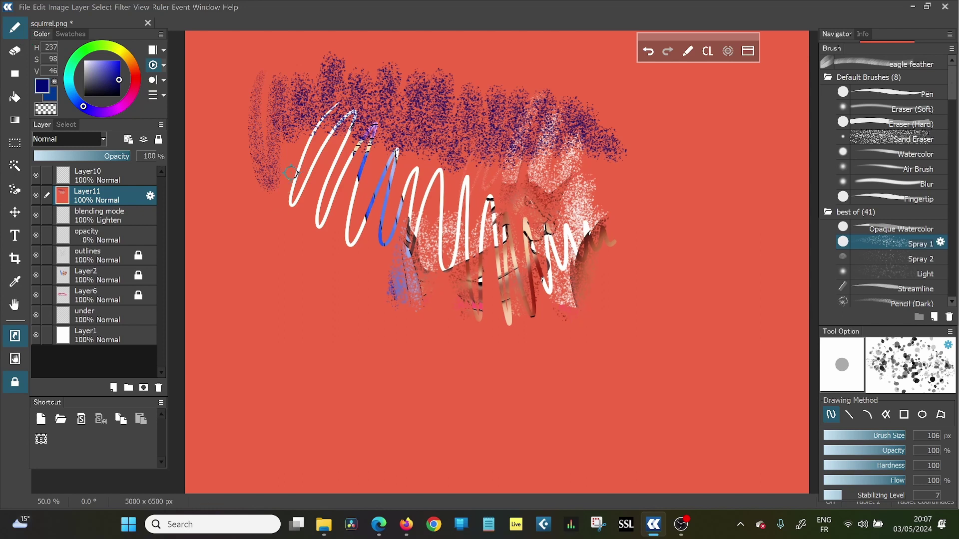
Step: Hide the red Layer11 so the squirrel drawing shows again
left_click(36, 195)
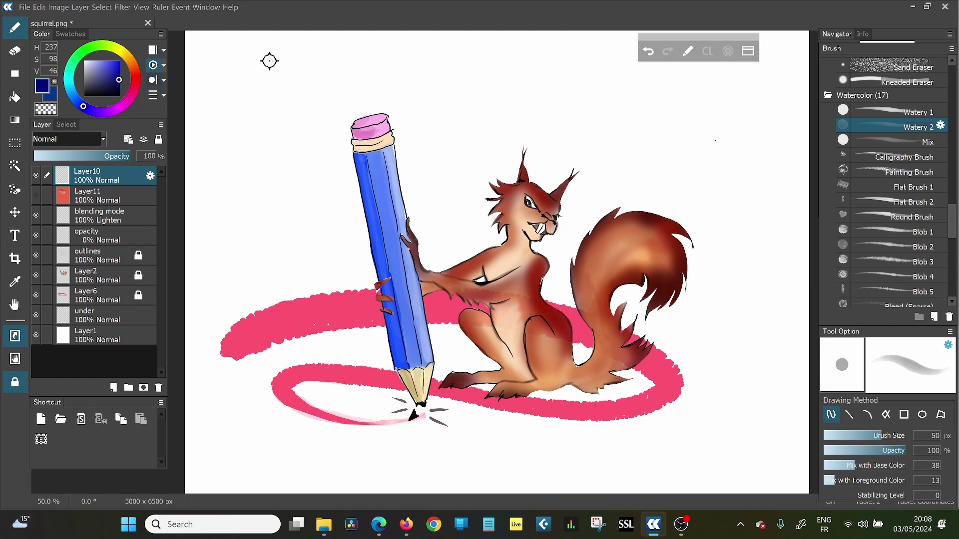
Step: Paint faint watercolour washes, enlarging the brush to 373 px and raising foreground mixing to 69
mouse_move(351, 83)
left_mouse_down()
mouse_move(406, 57)
mouse_move(494, 134)
mouse_move(572, 102)
left_mouse_up()
mouse_move(295, 93)
left_mouse_down()
mouse_move(318, 63)
mouse_move(241, 153)
mouse_move(361, 51)
mouse_move(276, 153)
mouse_move(302, 130)
left_mouse_up()
mouse_move(881, 435)
left_mouse_down()
mouse_move(924, 436)
mouse_move(926, 422)
left_mouse_up()
mouse_move(295, 50)
left_mouse_down()
mouse_move(234, 126)
mouse_move(289, 146)
mouse_move(430, 73)
mouse_move(419, 56)
mouse_move(433, 56)
mouse_move(334, 83)
mouse_move(298, 71)
left_mouse_up()
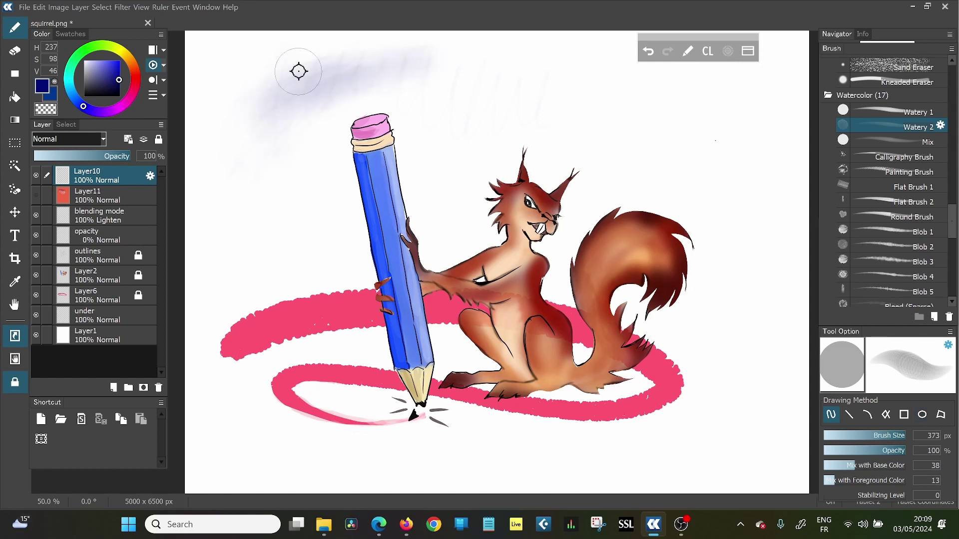
left_click_drag(831, 482, 898, 482)
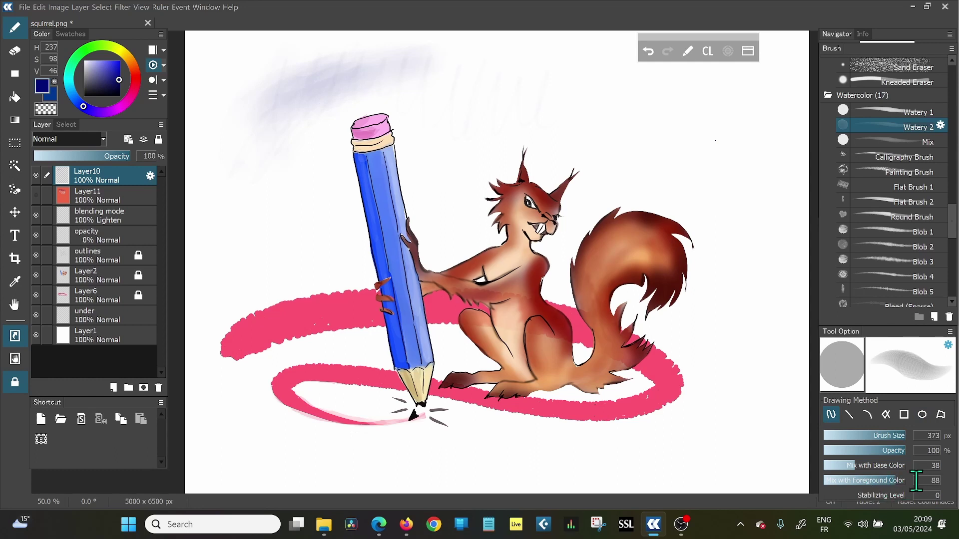
mouse_move(238, 69)
left_mouse_down()
mouse_move(241, 157)
mouse_move(349, 65)
mouse_move(402, 87)
mouse_move(458, 81)
mouse_move(432, 71)
left_mouse_up()
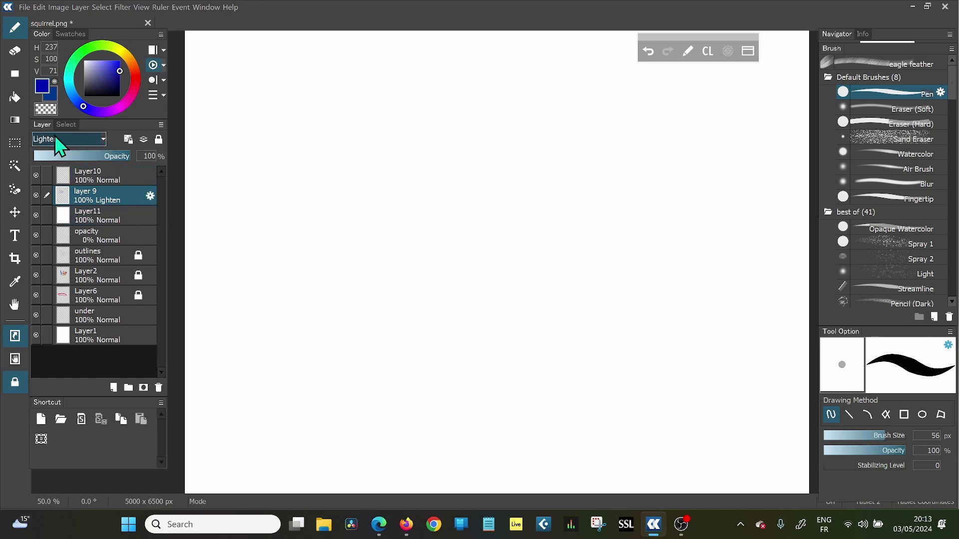
Step: Set layer 9 to Normal blending, draw a blue Pen loop, and reopen the blend-mode list
left_click(107, 139)
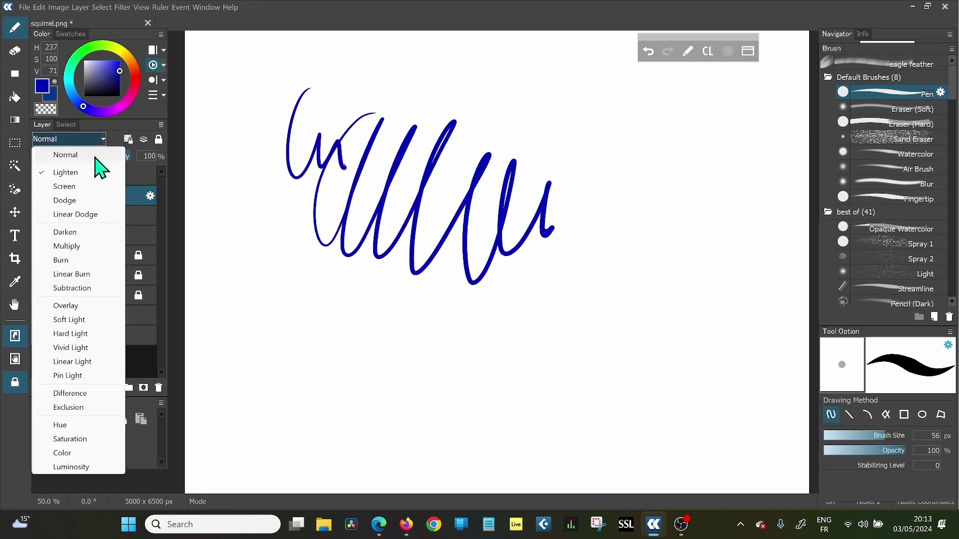
left_click(95, 155)
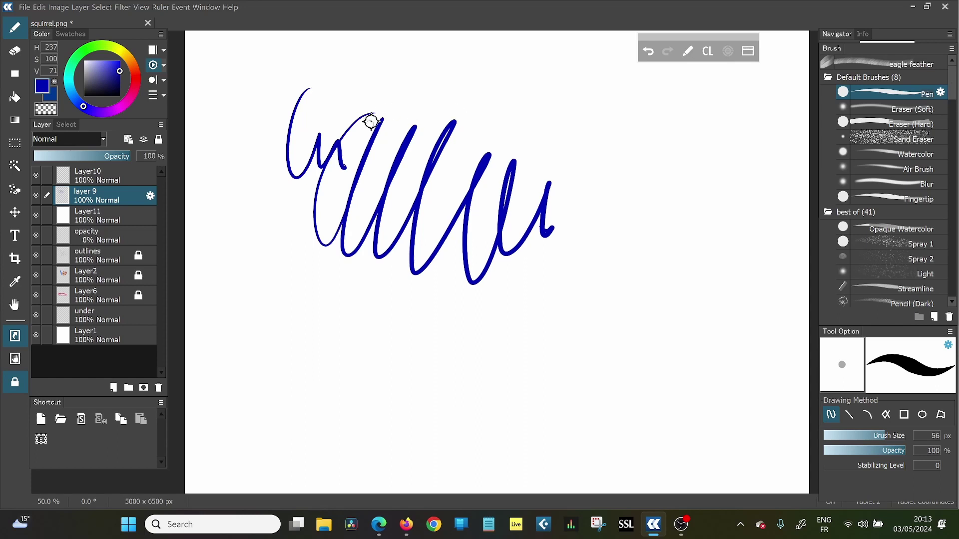
mouse_move(390, 81)
left_mouse_down()
mouse_move(331, 188)
mouse_move(378, 105)
mouse_move(424, 208)
mouse_move(435, 157)
mouse_move(439, 199)
mouse_move(457, 169)
mouse_move(472, 200)
left_mouse_up()
left_click(105, 138)
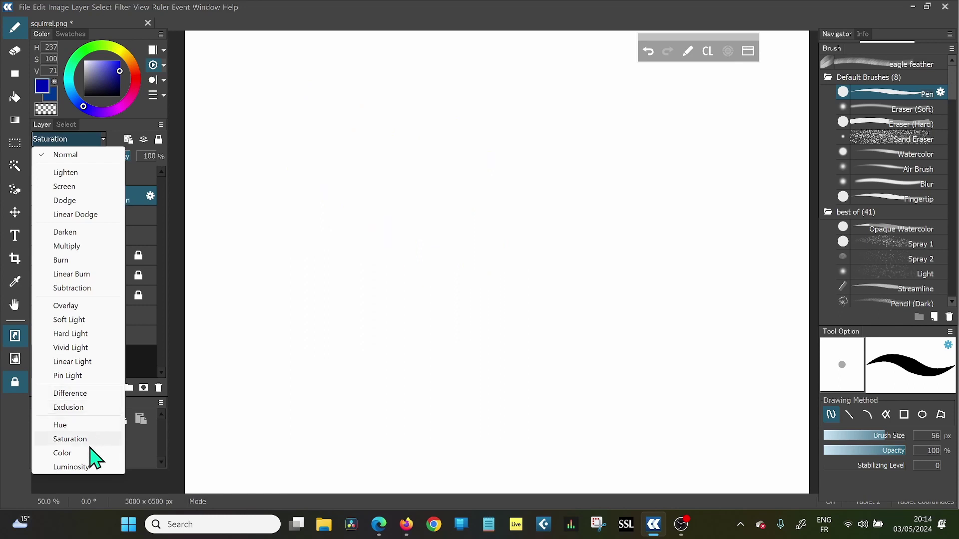
Step: Keep layer 9 in Normal, hide the white Layer11, then switch layer 9 to Burn blending
left_click(108, 156)
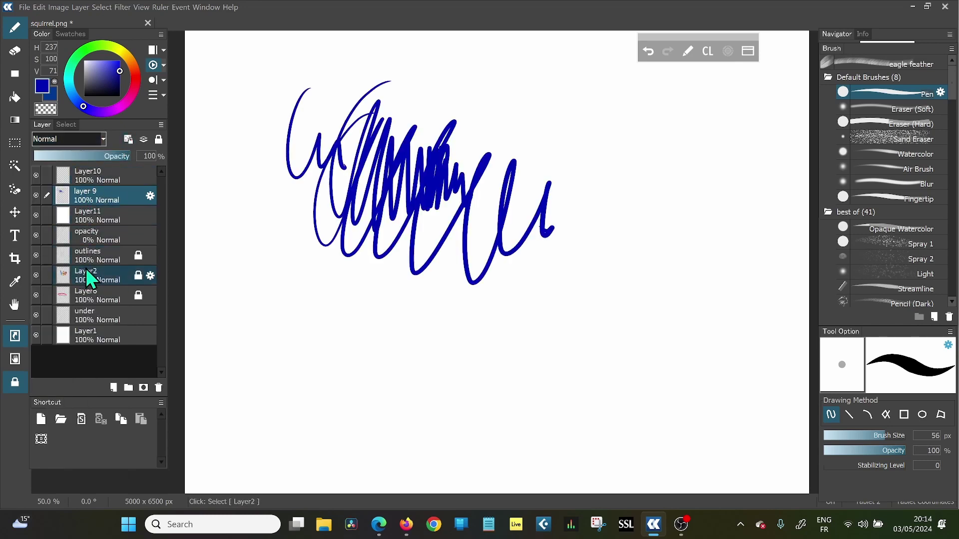
left_click(36, 215)
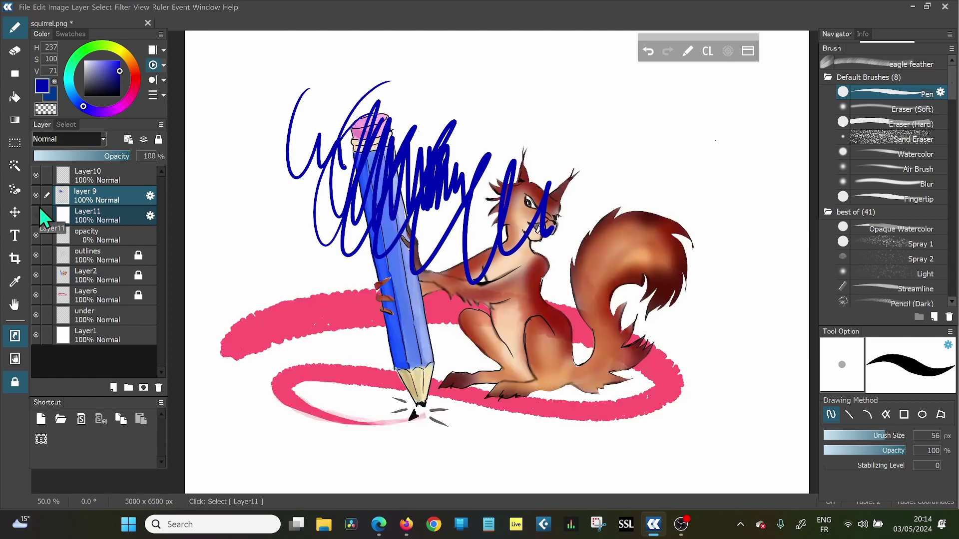
left_click(102, 139)
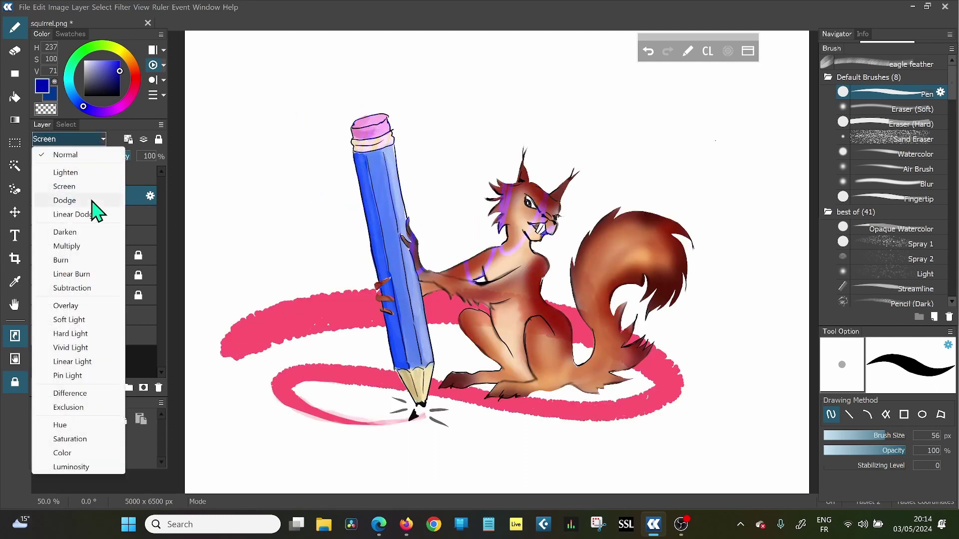
left_click(95, 262)
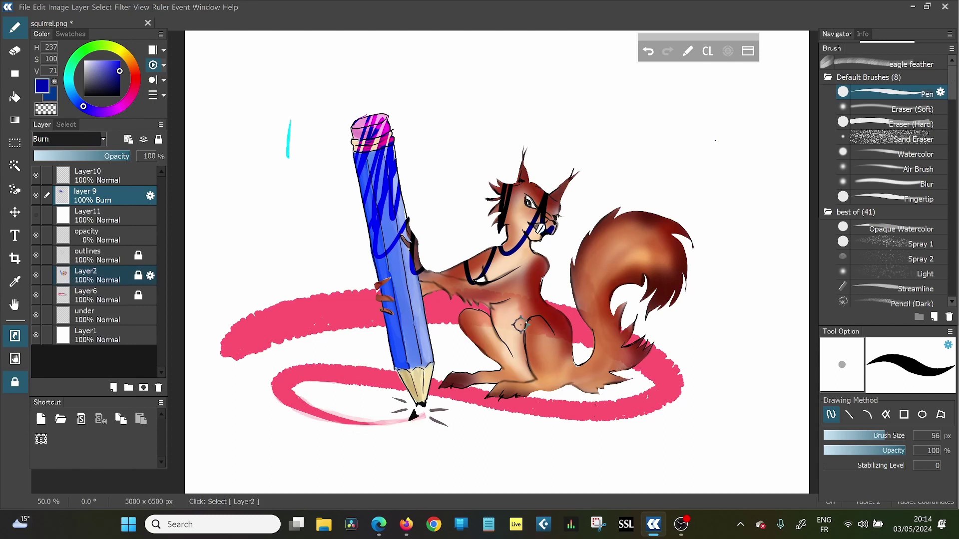
Step: Draw dark Burn strokes across the squirrel, then return layer 9 to Normal blending
left_click_drag(477, 347, 547, 265)
mouse_move(490, 352)
left_mouse_down()
mouse_move(544, 273)
mouse_move(537, 294)
left_mouse_up()
mouse_move(523, 319)
left_mouse_down()
mouse_move(557, 372)
mouse_move(588, 374)
mouse_move(625, 349)
mouse_move(667, 372)
left_mouse_up()
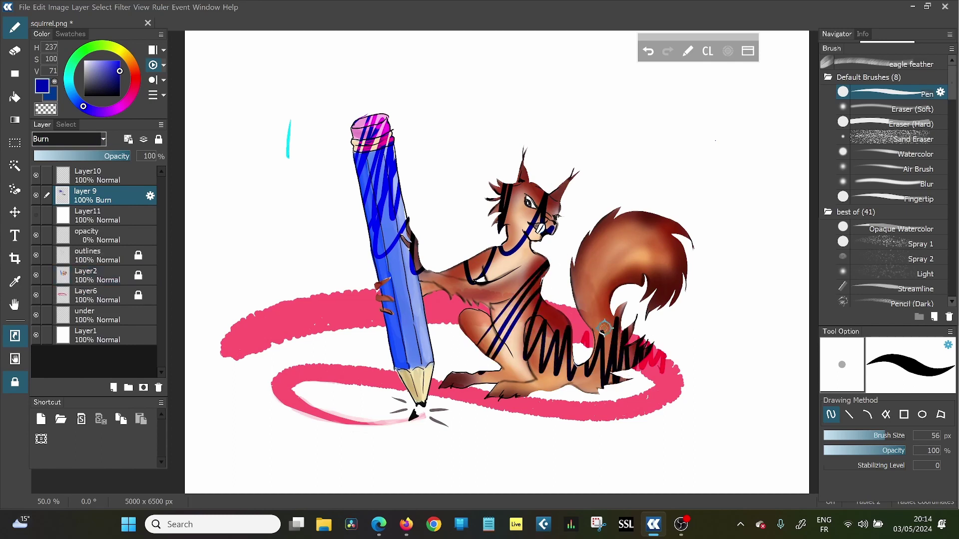
left_click(104, 139)
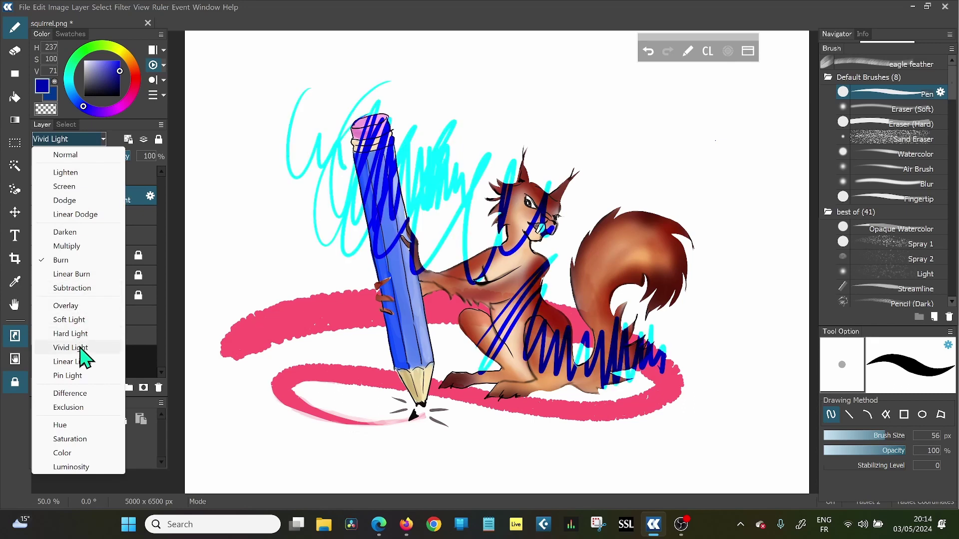
left_click(78, 156)
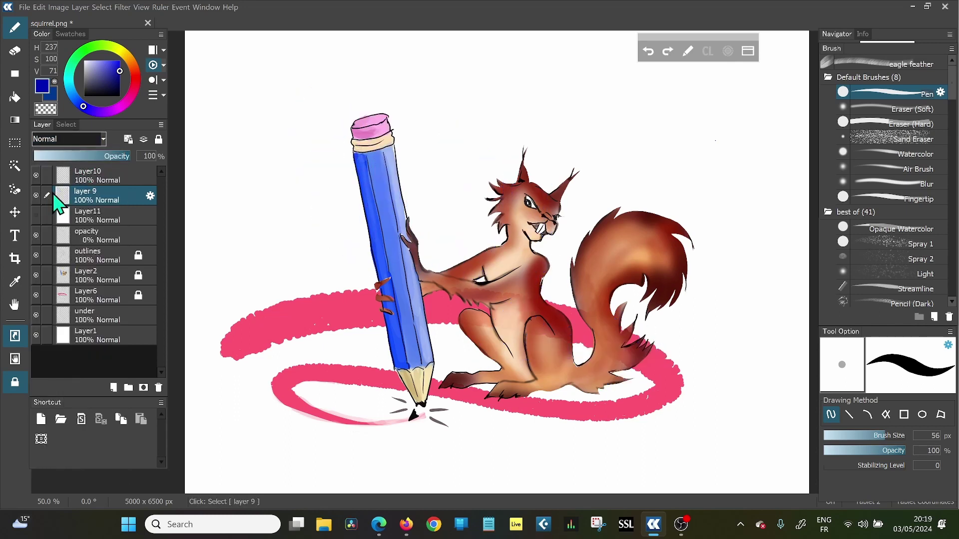
Step: Lasso-select around the pencil and hatch blue Pen strokes inside the selection
left_click(16, 145)
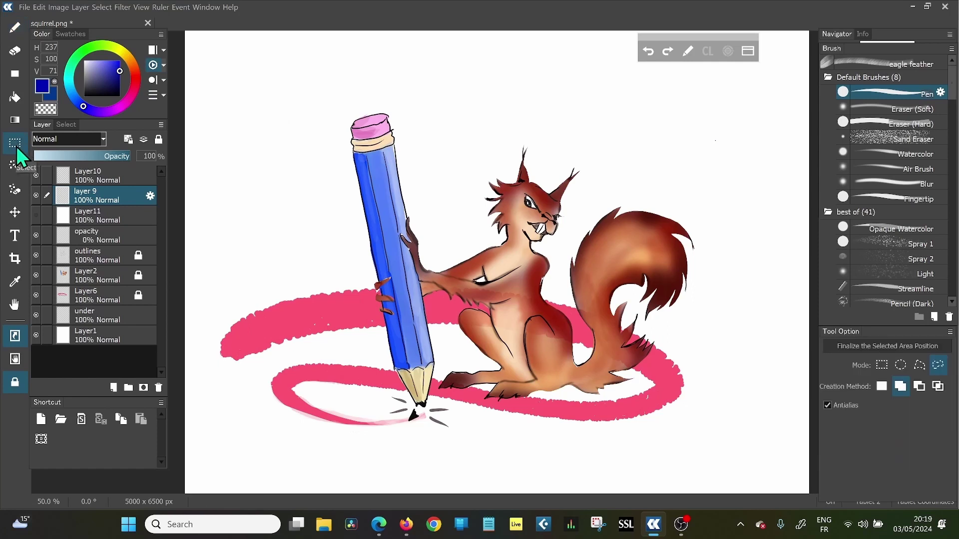
mouse_move(378, 131)
left_mouse_down()
mouse_move(359, 123)
mouse_move(354, 152)
mouse_move(363, 213)
mouse_move(400, 374)
mouse_move(421, 396)
mouse_move(430, 351)
mouse_move(394, 172)
mouse_move(362, 126)
left_mouse_up()
left_click(20, 28)
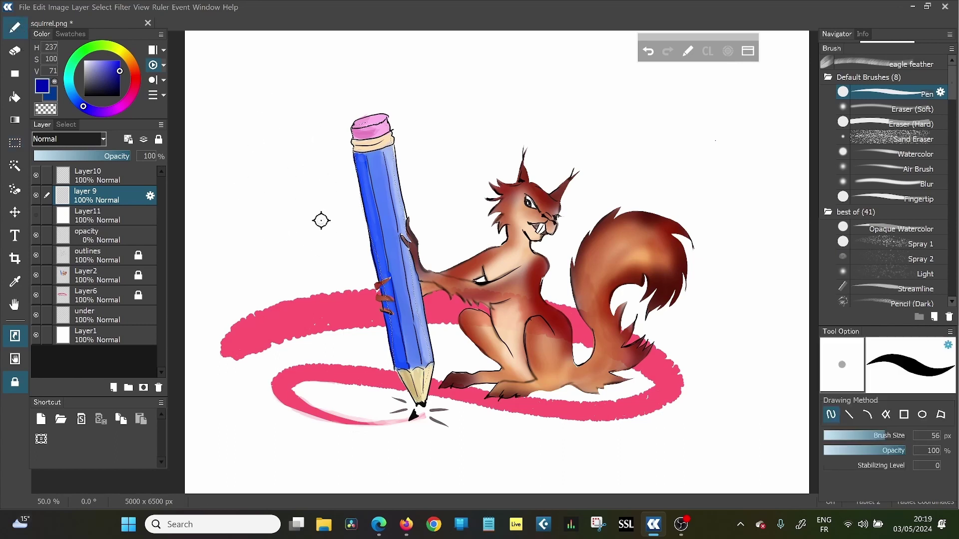
mouse_move(365, 210)
left_mouse_down()
mouse_move(400, 159)
mouse_move(424, 149)
mouse_move(375, 236)
mouse_move(349, 189)
mouse_move(330, 181)
mouse_move(403, 104)
mouse_move(340, 129)
left_mouse_up()
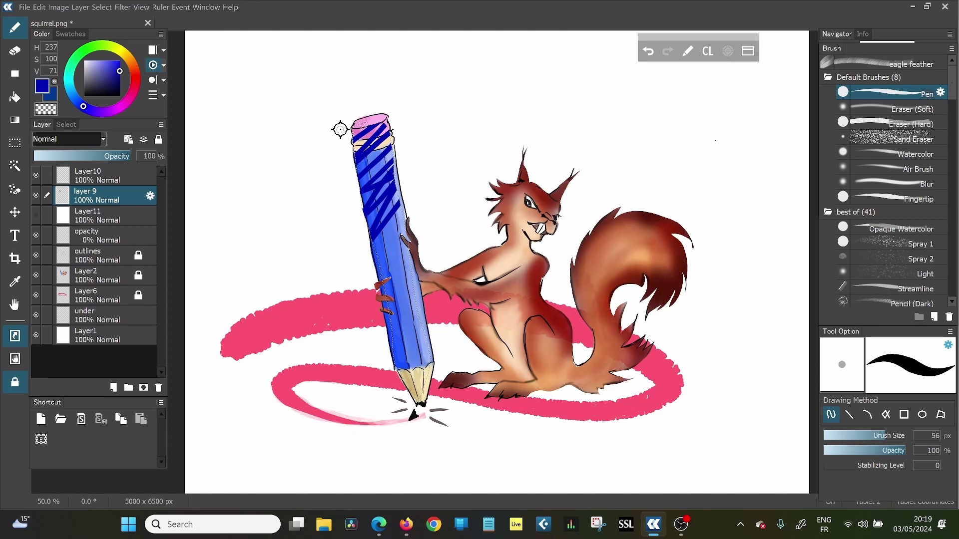
Step: Deselect the pencil selection and scribble blue strokes across the pencil and beyond
left_click(105, 10)
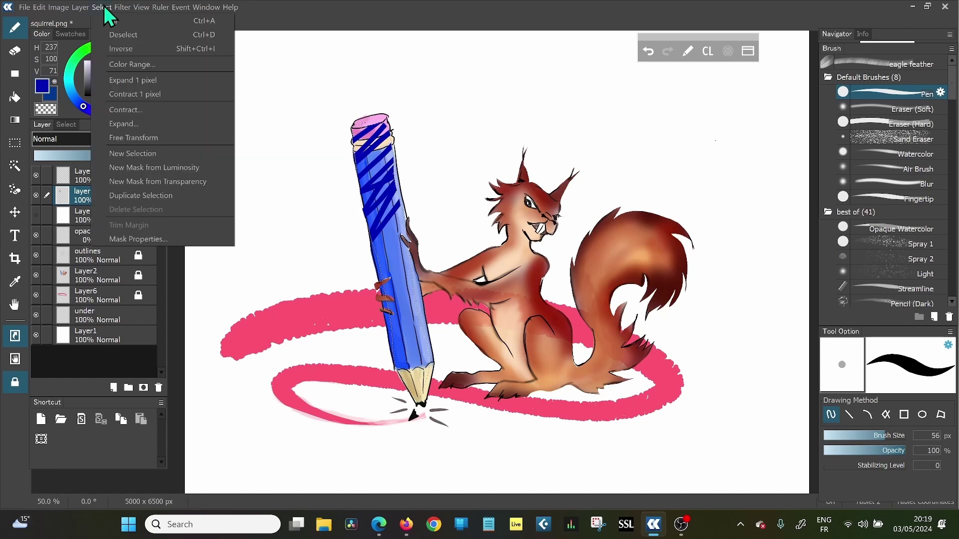
left_click(132, 36)
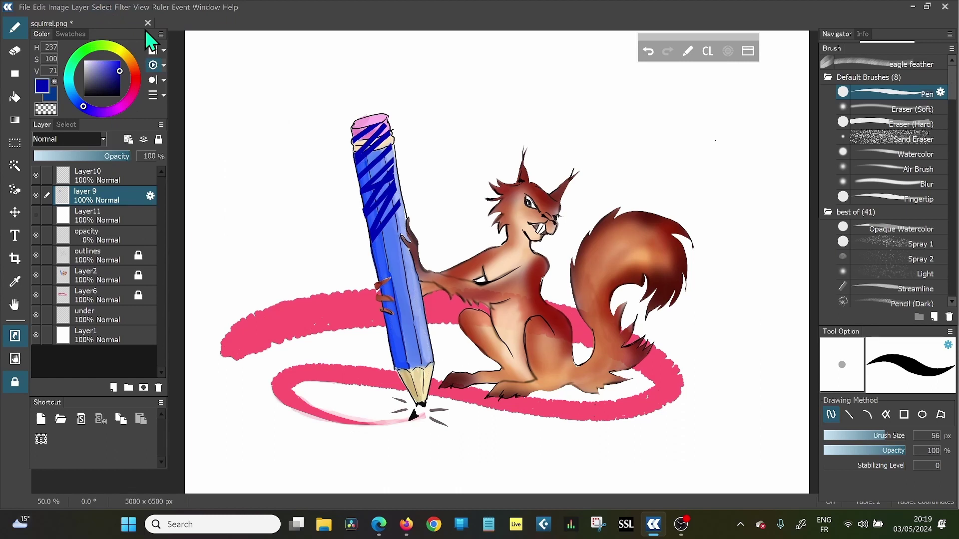
mouse_move(295, 208)
left_mouse_down()
mouse_move(442, 97)
mouse_move(339, 237)
mouse_move(327, 285)
mouse_move(489, 170)
left_mouse_up()
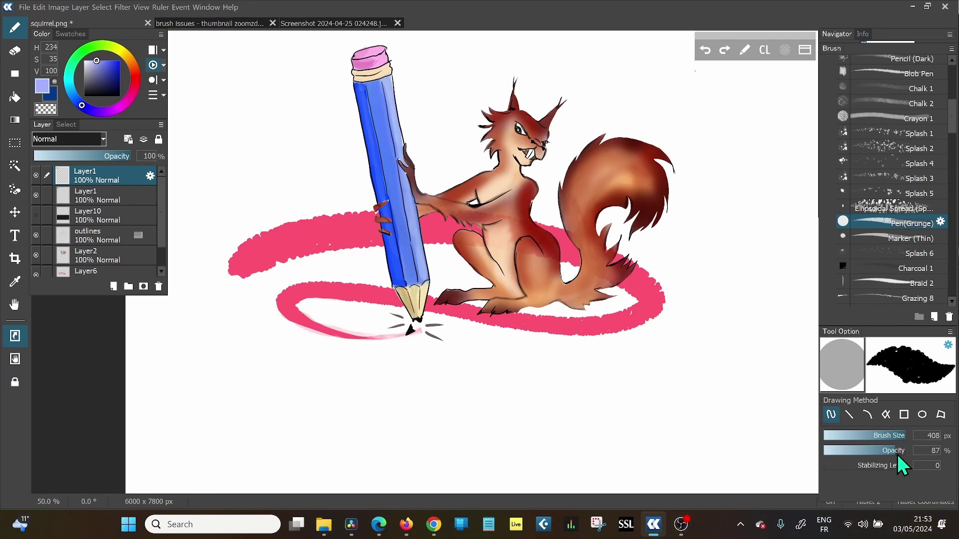
Step: Paint a lavender Pen(Grunge) zigzag at lower right, drop opacity to 1%, then restore 95%
mouse_move(893, 451)
left_mouse_down()
mouse_move(851, 453)
mouse_move(895, 447)
left_mouse_up()
mouse_move(565, 423)
left_mouse_down()
mouse_move(574, 415)
mouse_move(655, 421)
mouse_move(771, 371)
left_mouse_up()
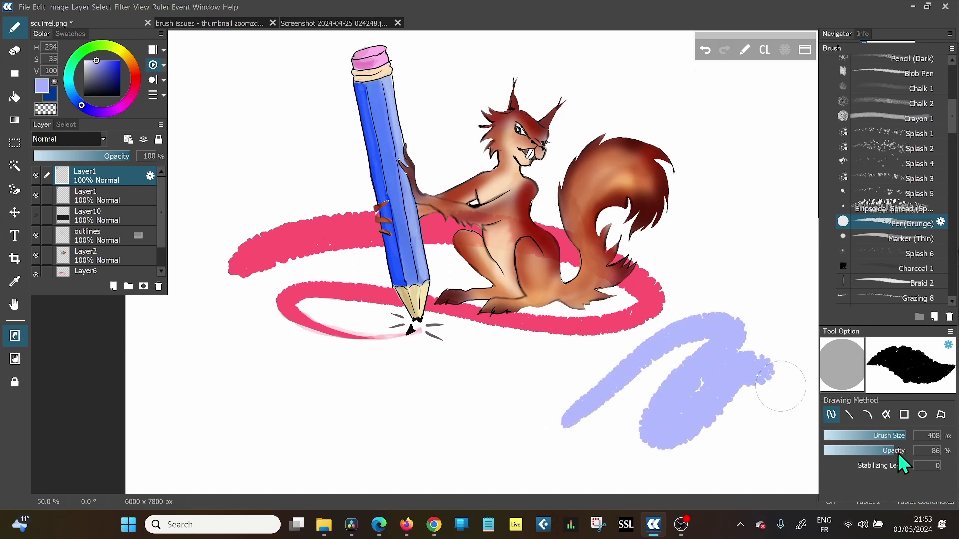
left_click_drag(899, 452, 823, 452)
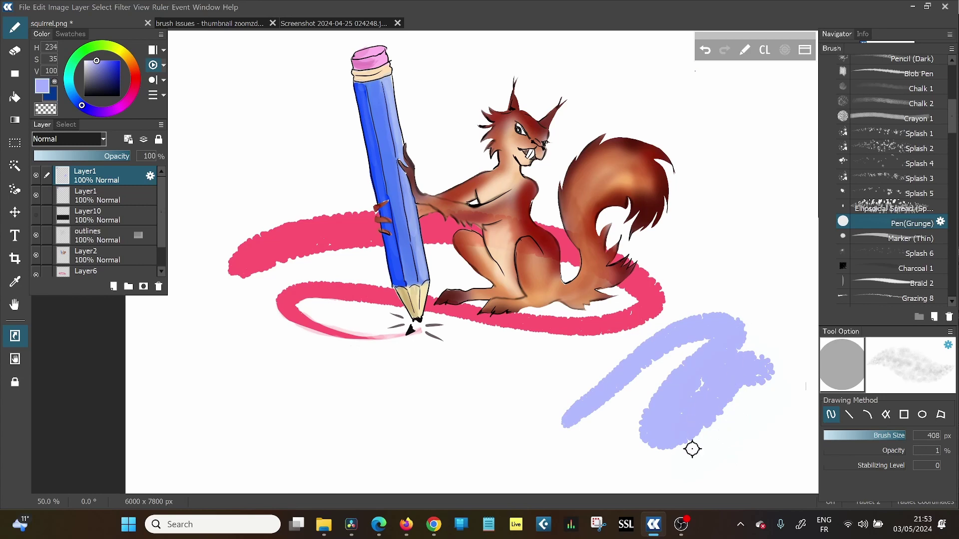
left_click_drag(825, 452, 894, 453)
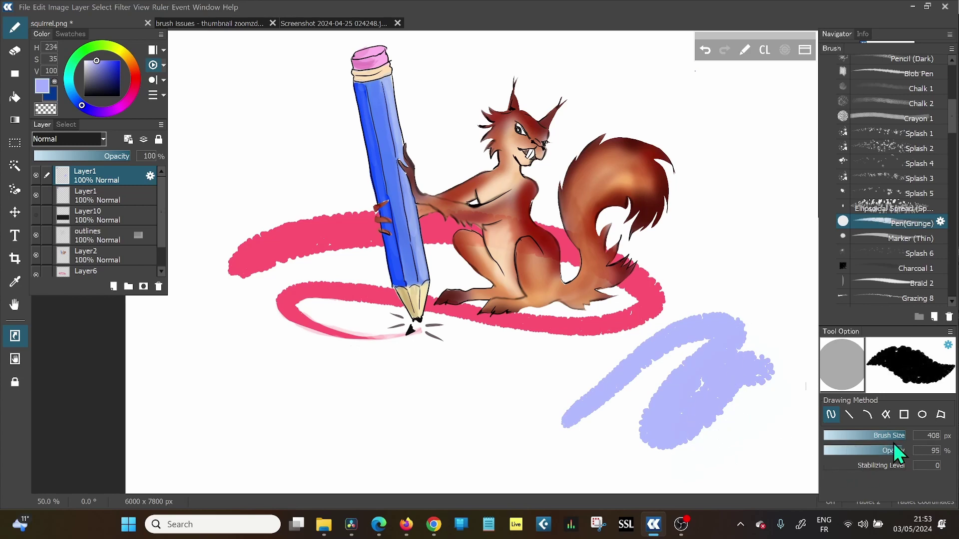